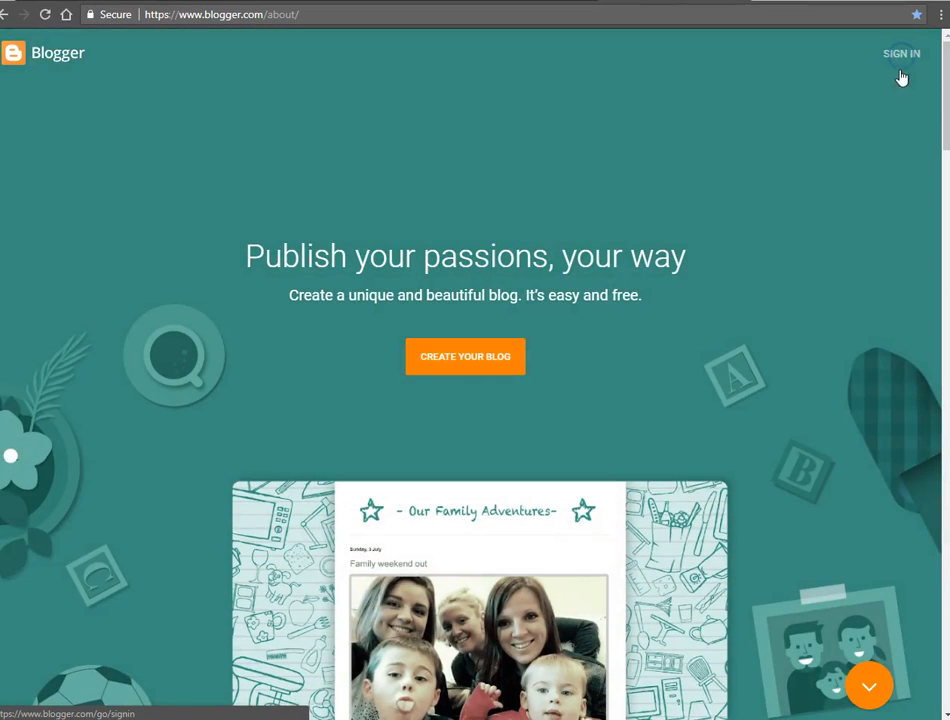
# Step: Sign in to Blogger with the signed-out second Google account and continue with its Google+ profile
pyautogui.click(899, 74)
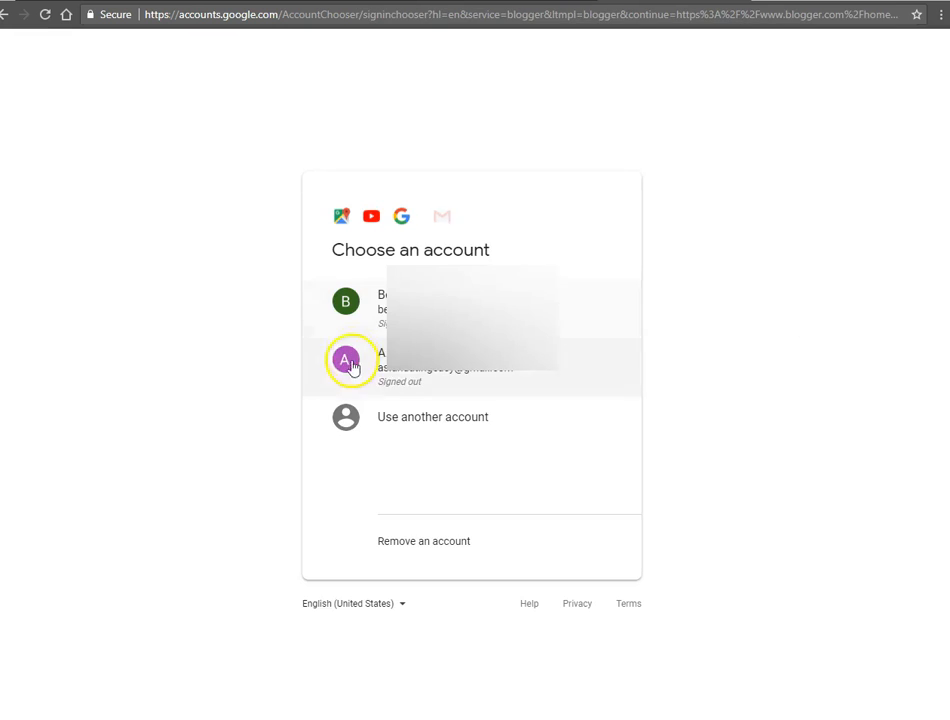
pyautogui.click(396, 372)
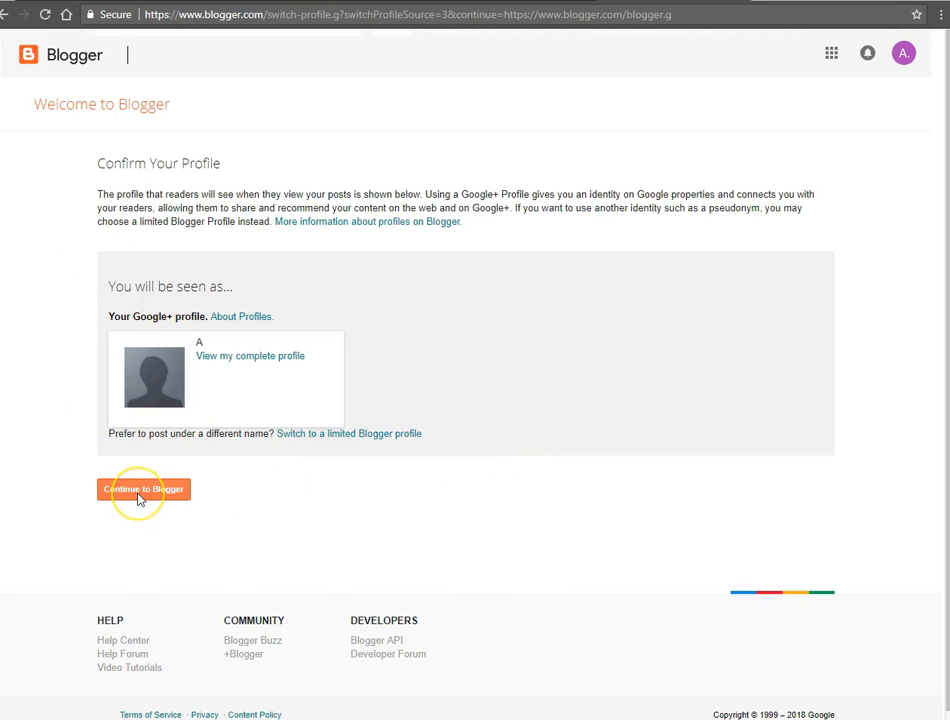
pyautogui.click(140, 495)
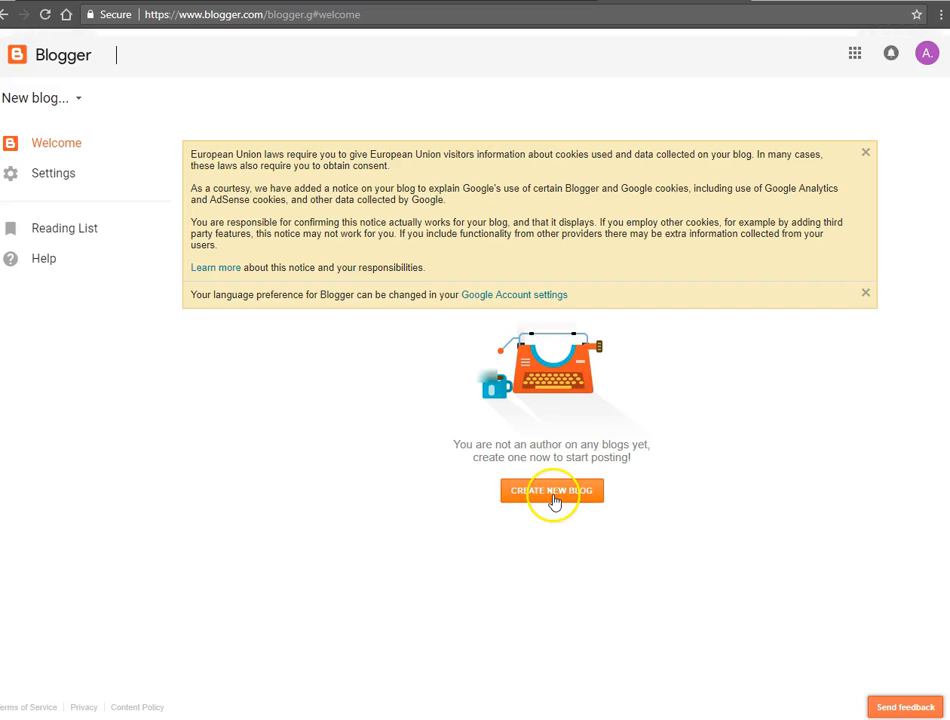
# Step: Create a blog titled hellotest123123 at hellotest123123.blogspot.com with the Contempo theme, and decline the domain name offer
pyautogui.click(549, 490)
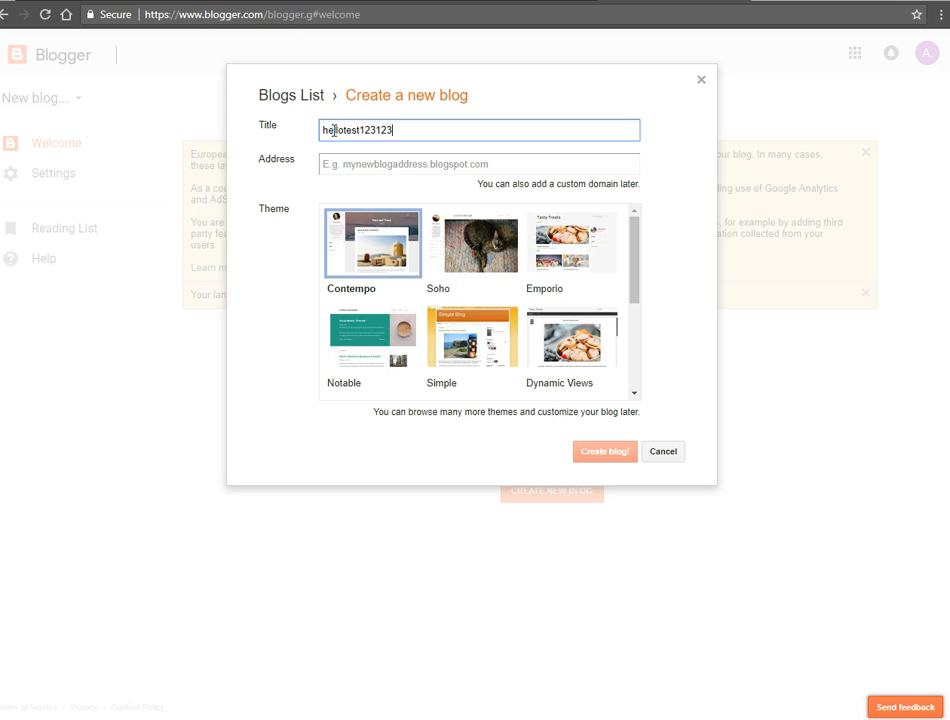
pyautogui.click(327, 164)
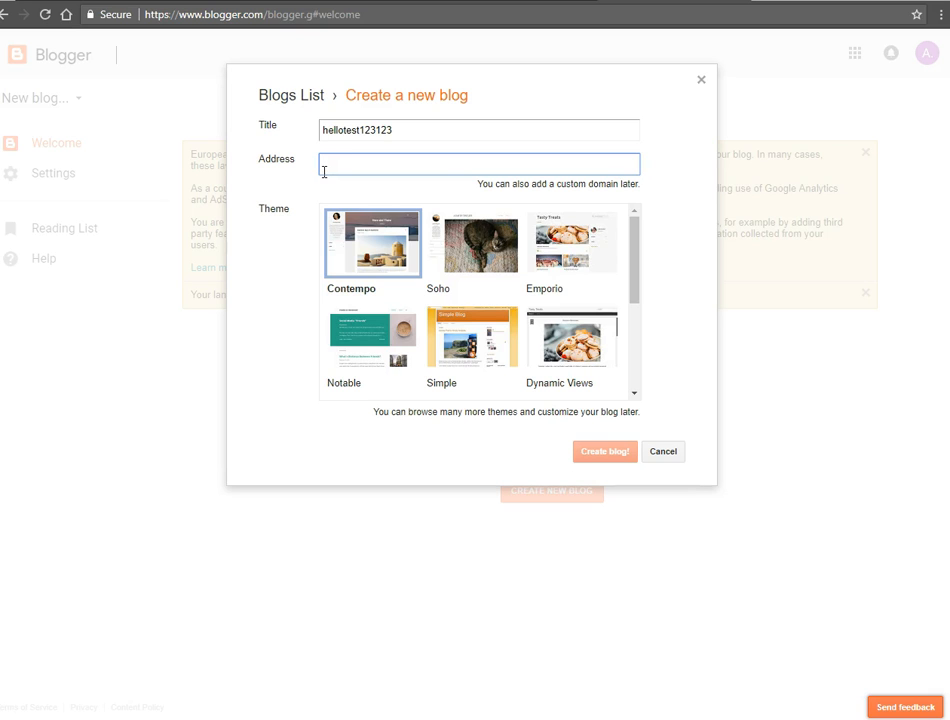
pyautogui.write('hellotest123123')
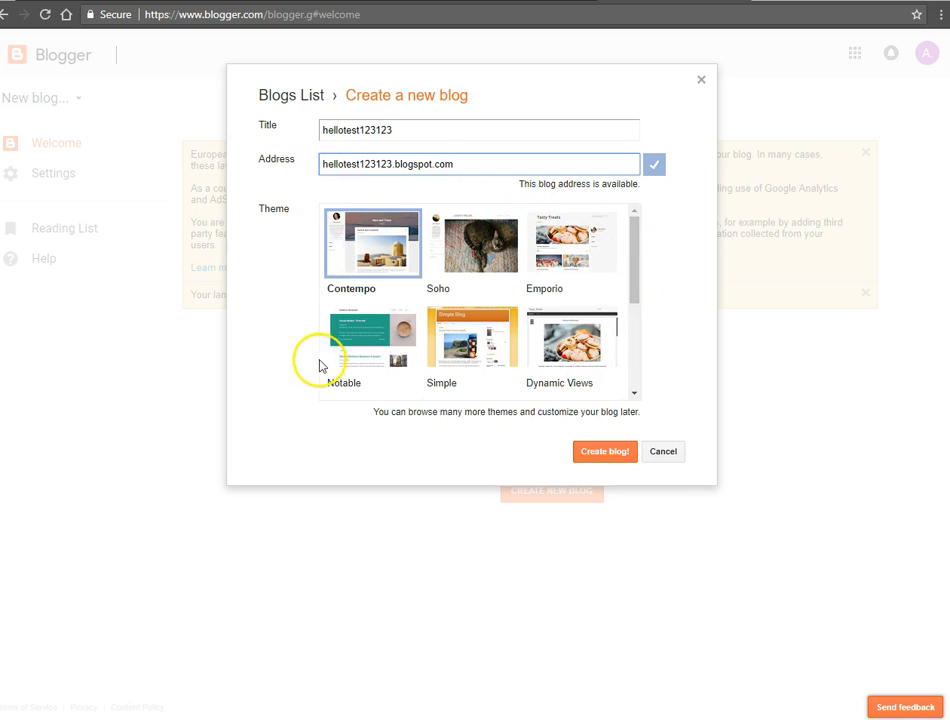
pyautogui.moveTo(634, 296); pyautogui.dragTo(628, 266)
pyautogui.click(607, 452)
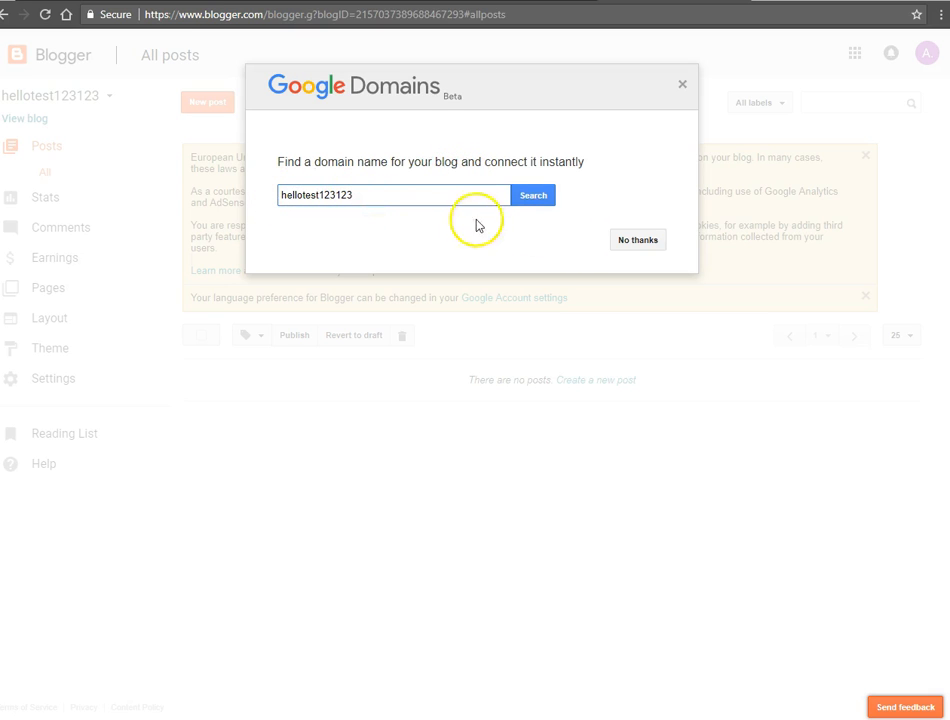
pyautogui.click(638, 242)
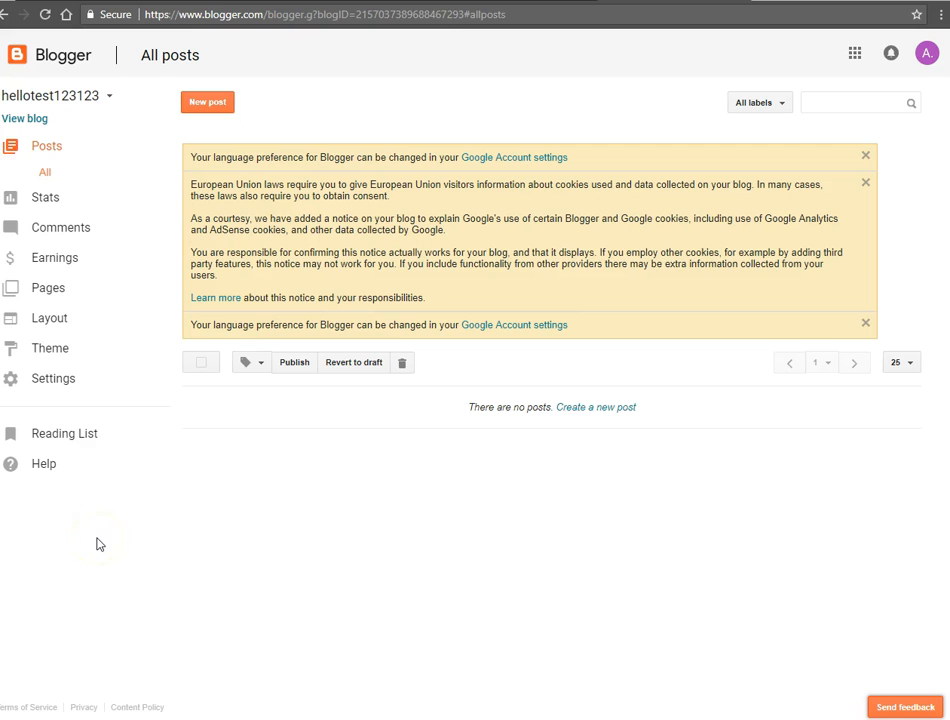
# Step: Change the blog's title to xyz in the basic settings and save it
pyautogui.click(55, 378)
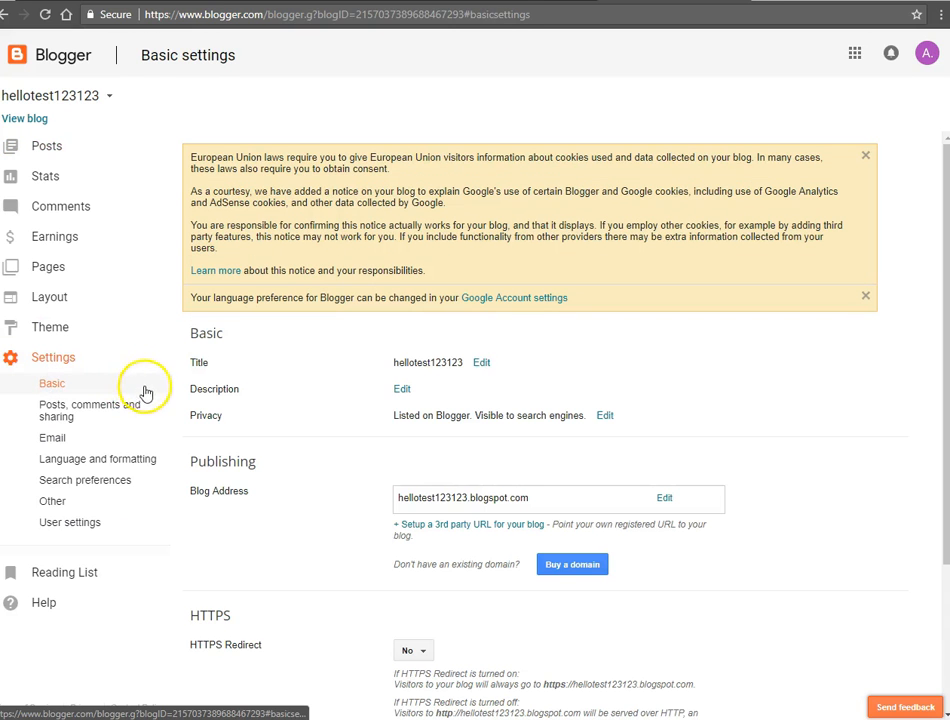
pyautogui.click(481, 366)
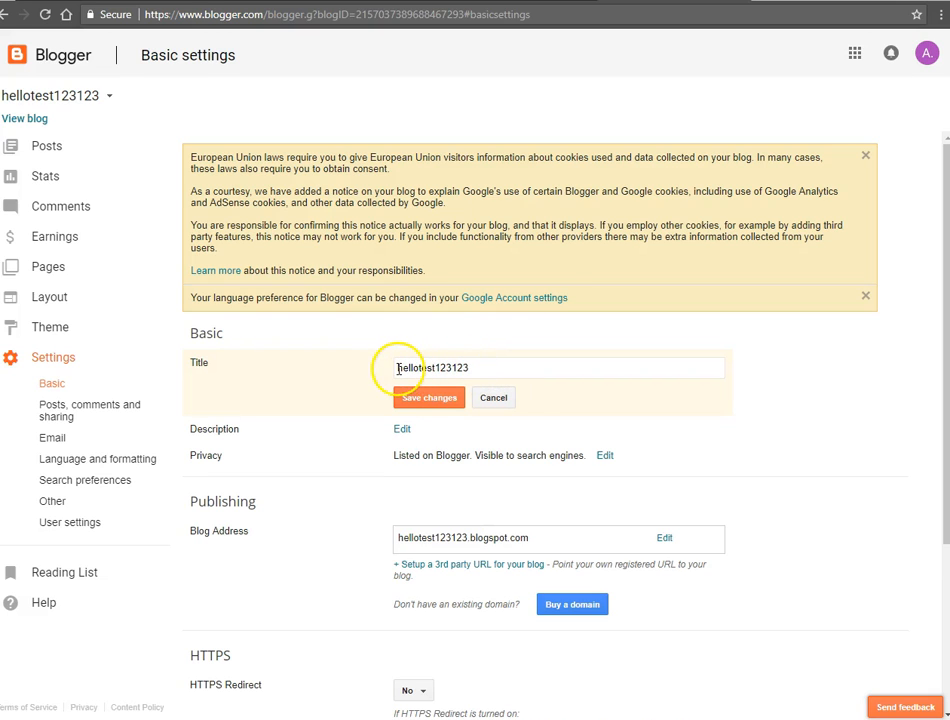
pyautogui.moveTo(401, 368); pyautogui.dragTo(487, 368)
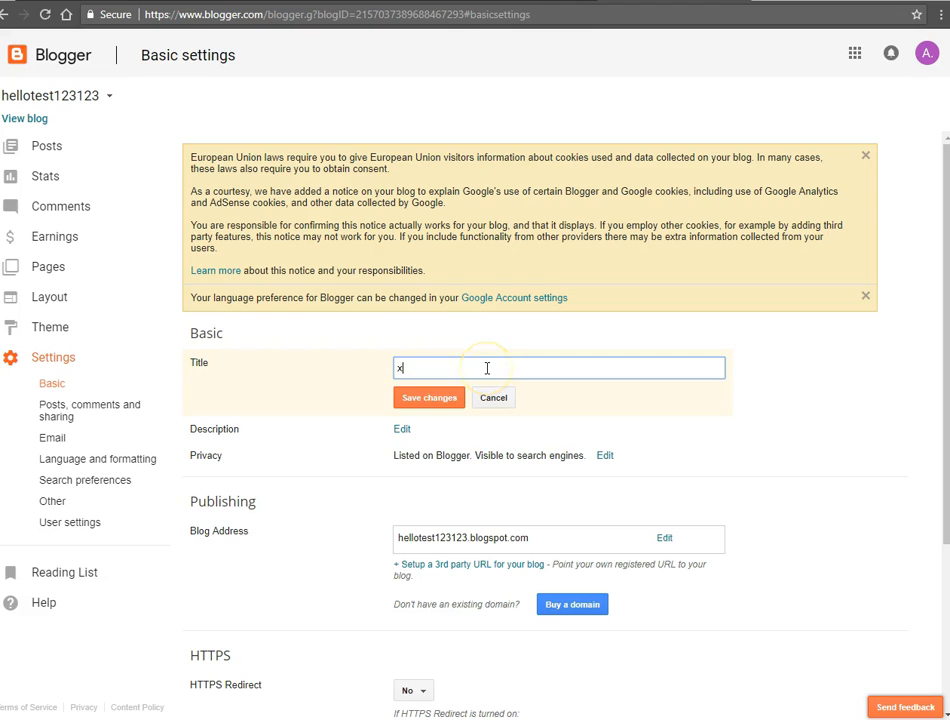
pyautogui.click(429, 398)
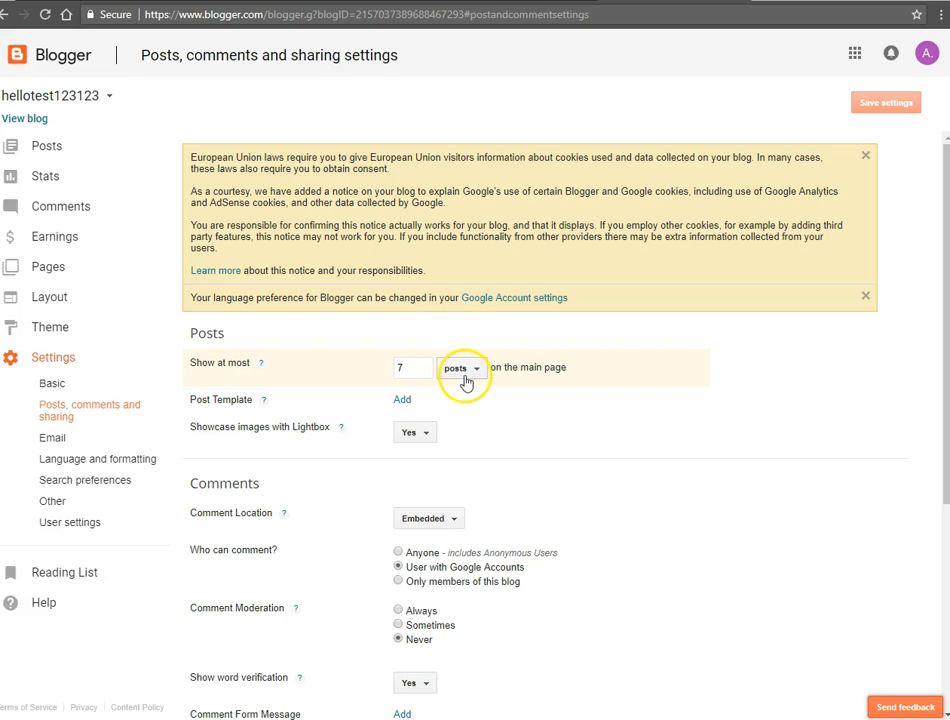
# Step: Set the maximum number of posts shown on the blog's main page to 3
pyautogui.scroll(-1, 530, 384)
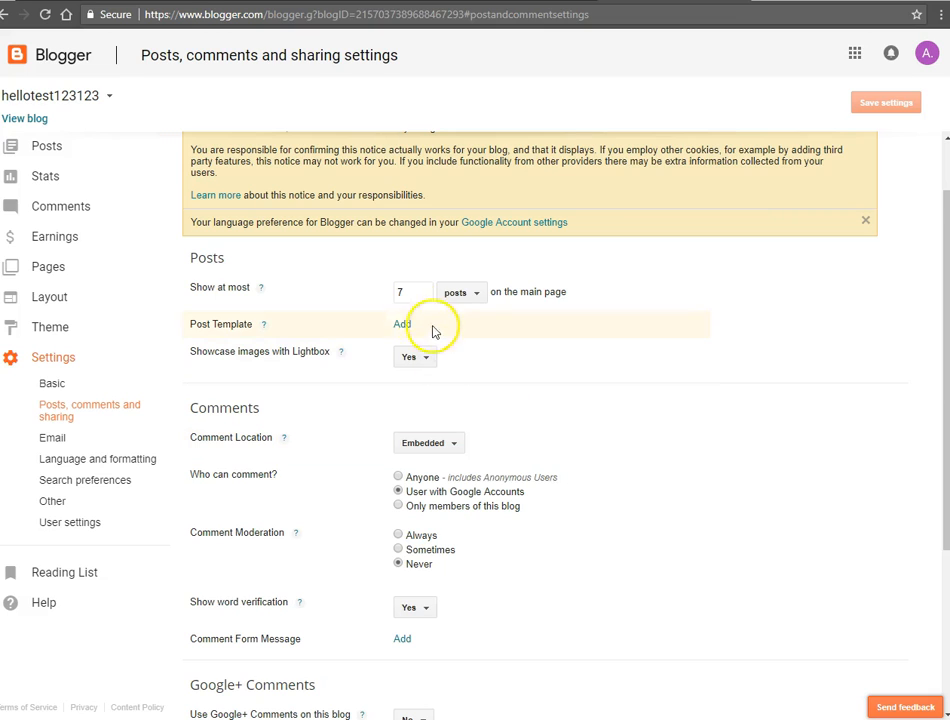
pyautogui.click(400, 292)
pyautogui.press('BackSpace')
pyautogui.write('3')
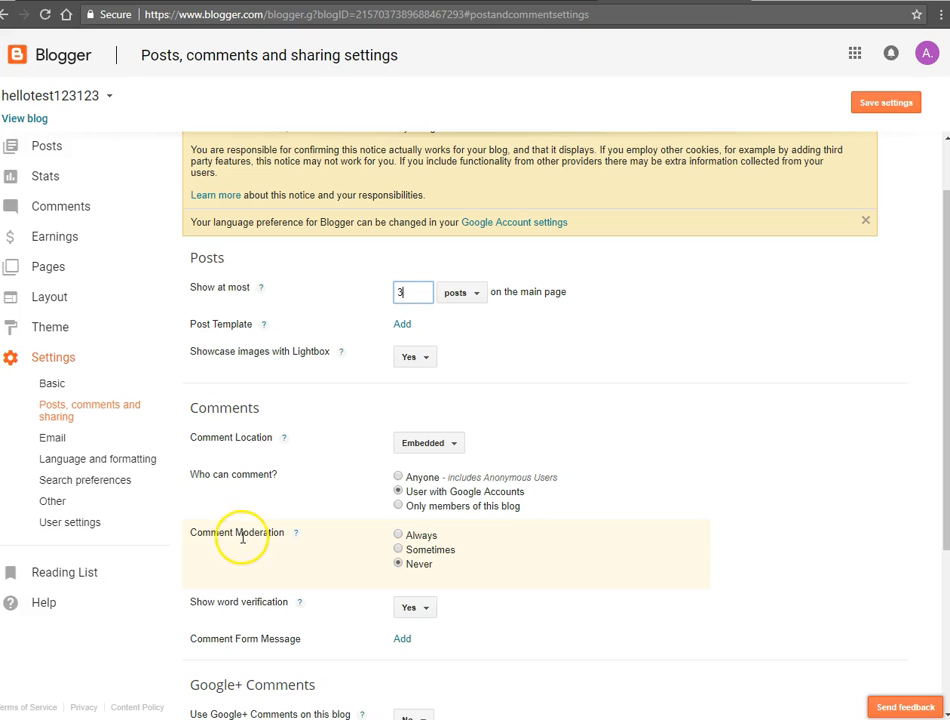
# Step: Set comment moderation to Always, check the word verification choices, and save the posts and comments settings
pyautogui.click(398, 536)
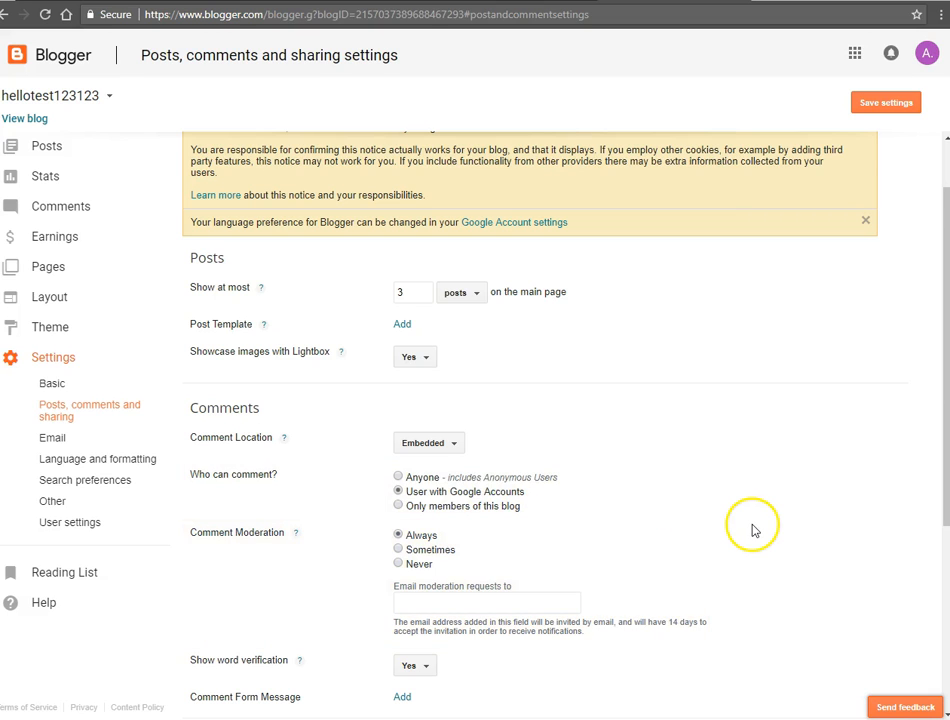
pyautogui.scroll(-1, 750, 530)
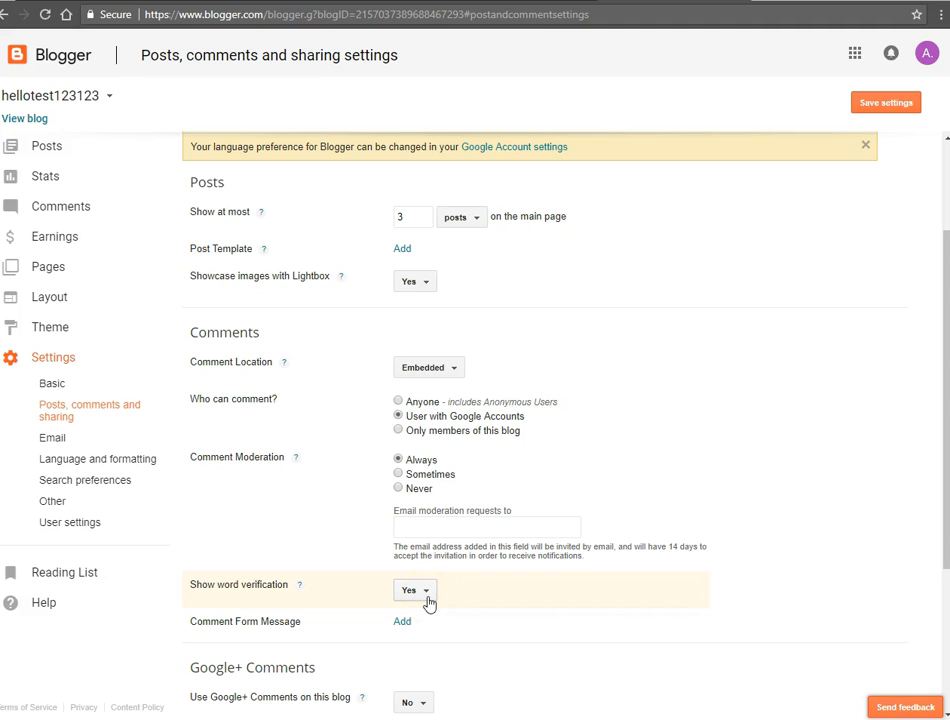
pyautogui.click(419, 594)
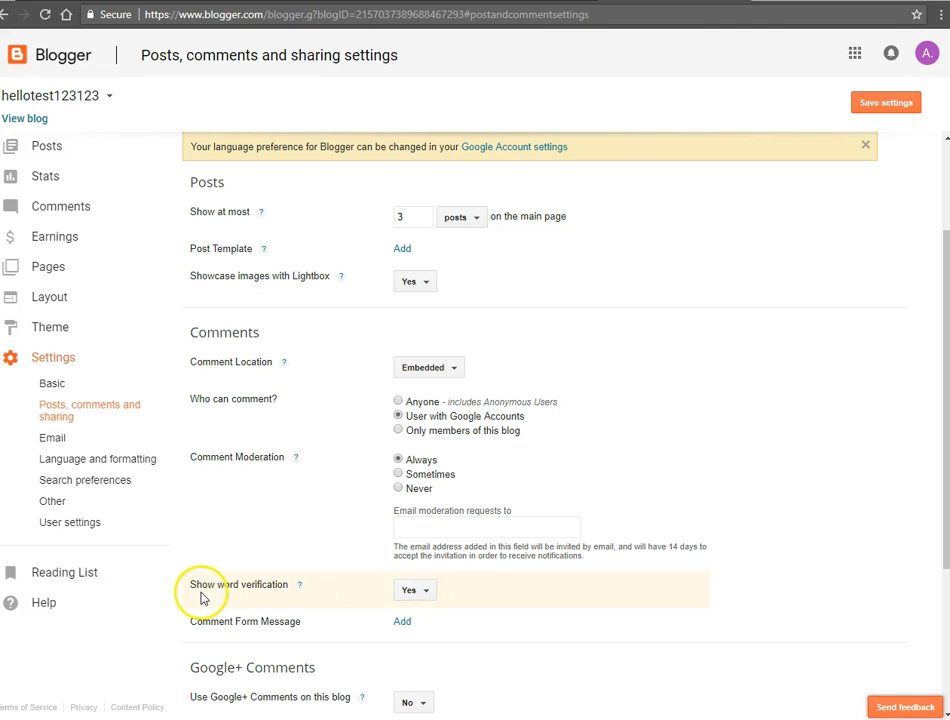
pyautogui.click(422, 596)
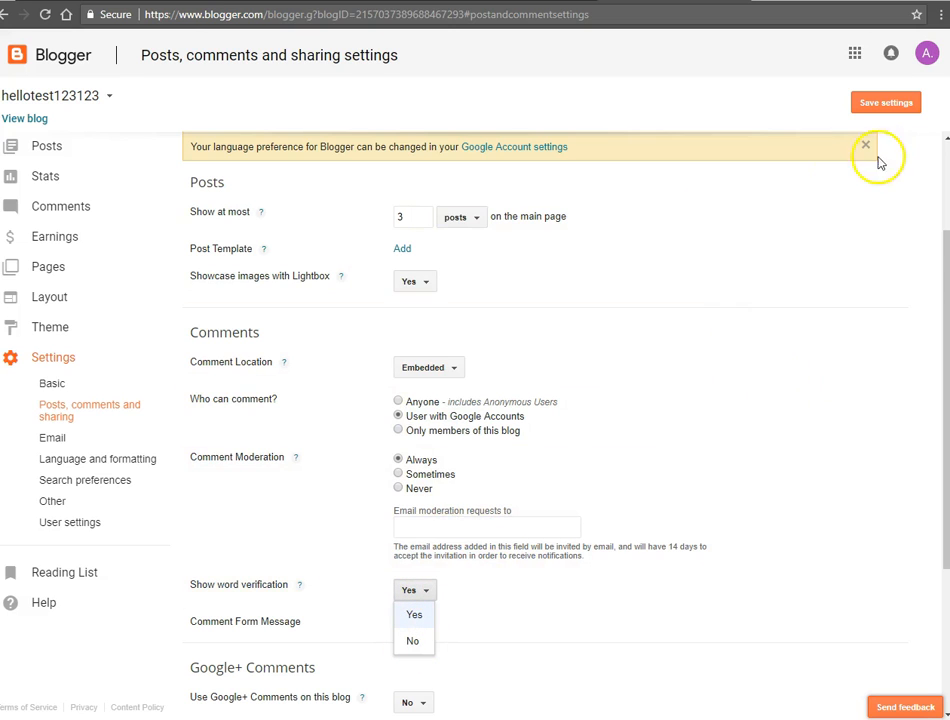
pyautogui.click(883, 105)
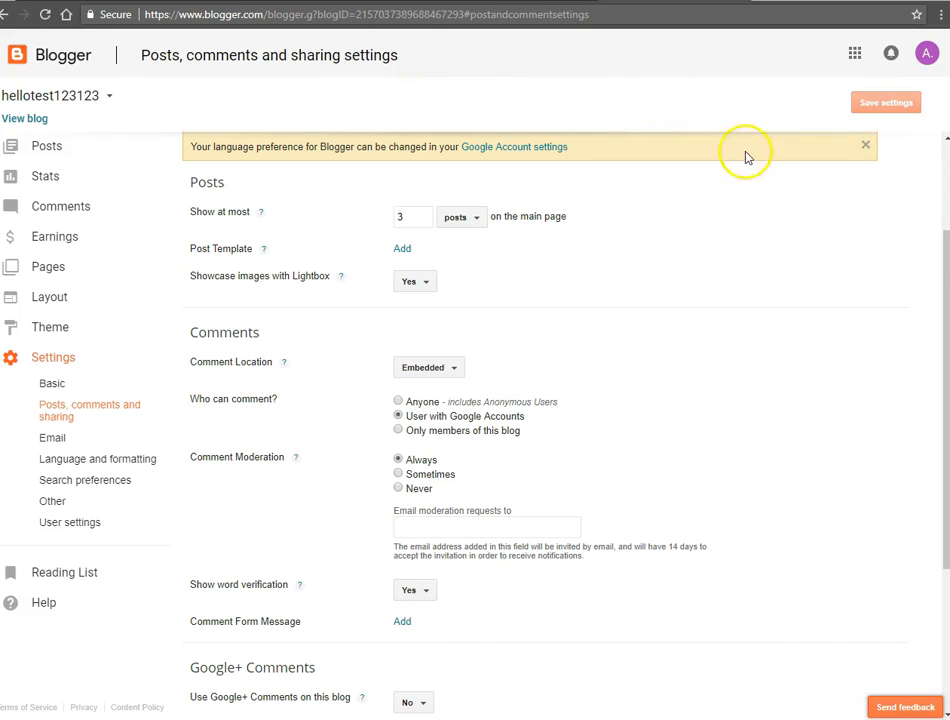
# Step: Write a new post titled sewsdd12334 with the body text "ffddd gfyguub", and check the image upload options without adding one
pyautogui.click(45, 150)
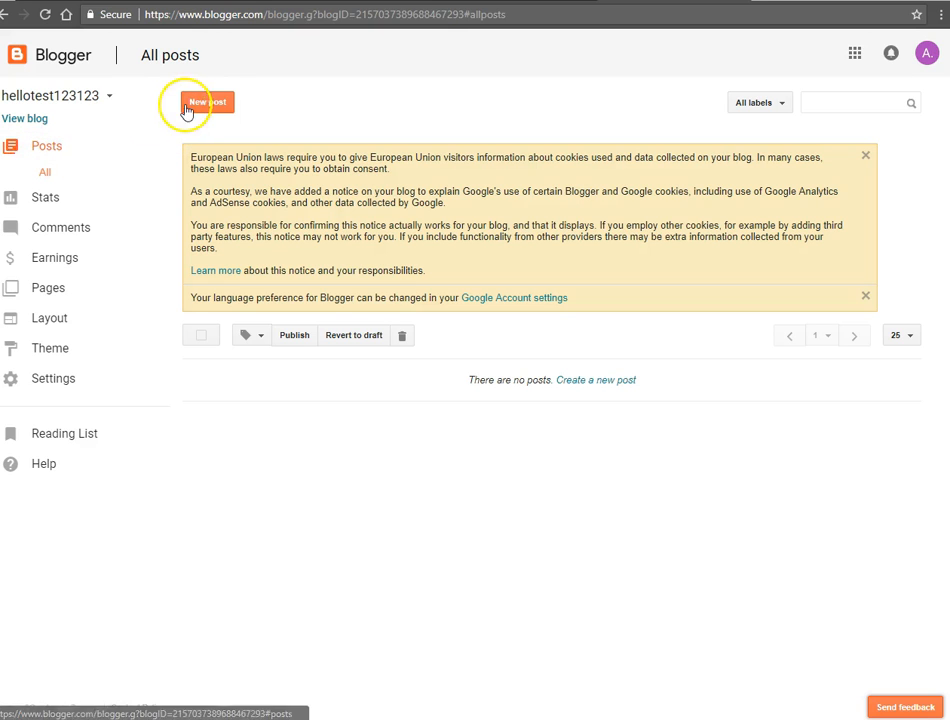
pyautogui.click(207, 104)
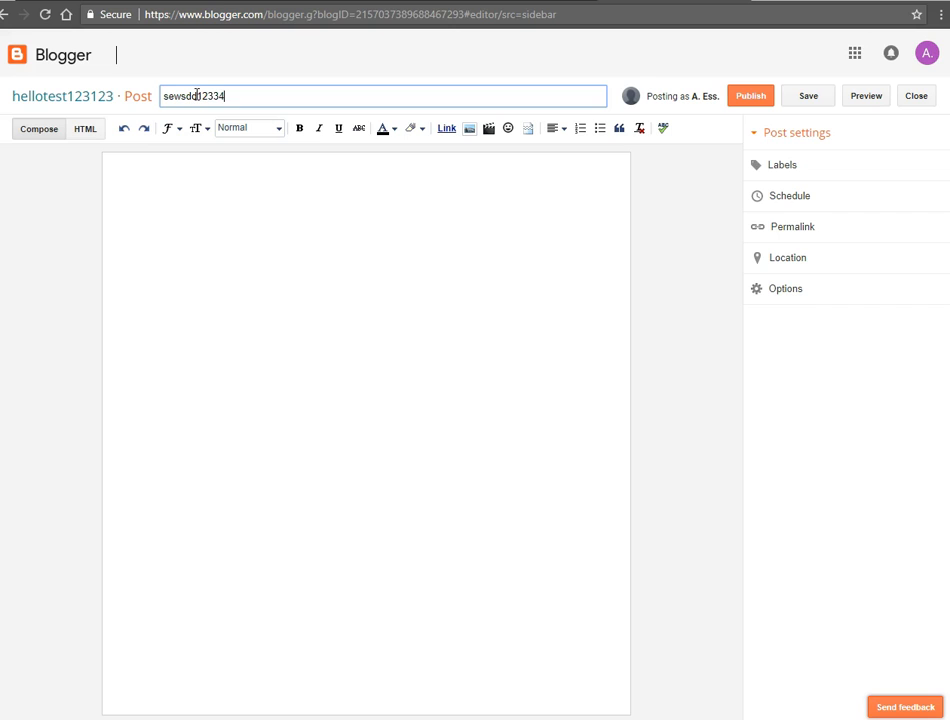
pyautogui.click(137, 200)
pyautogui.write('ffddd gfyguub')
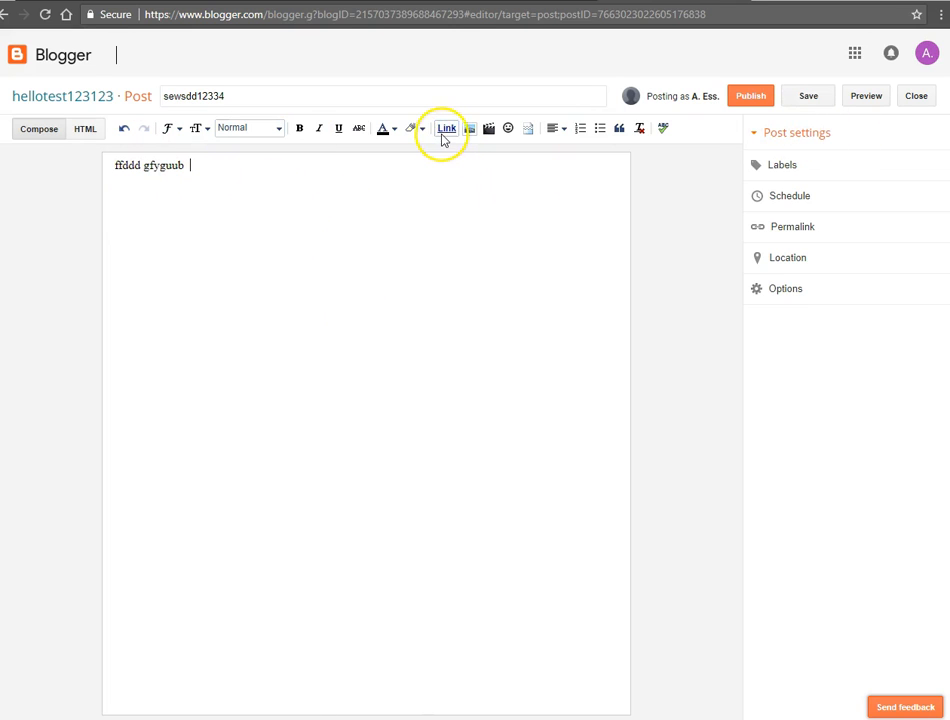
pyautogui.click(469, 130)
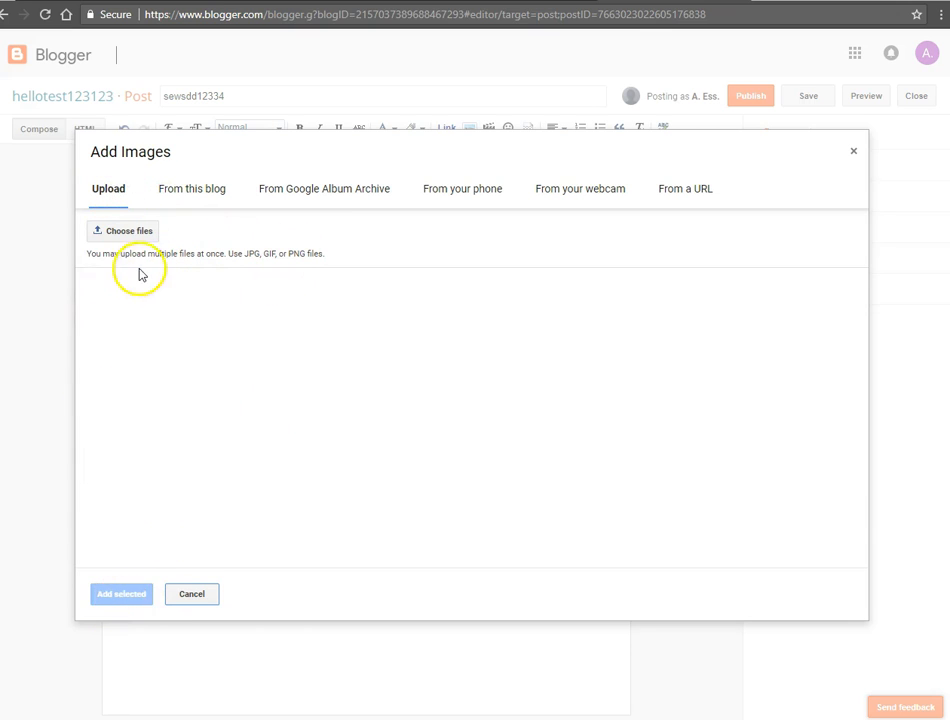
pyautogui.press('Escape')
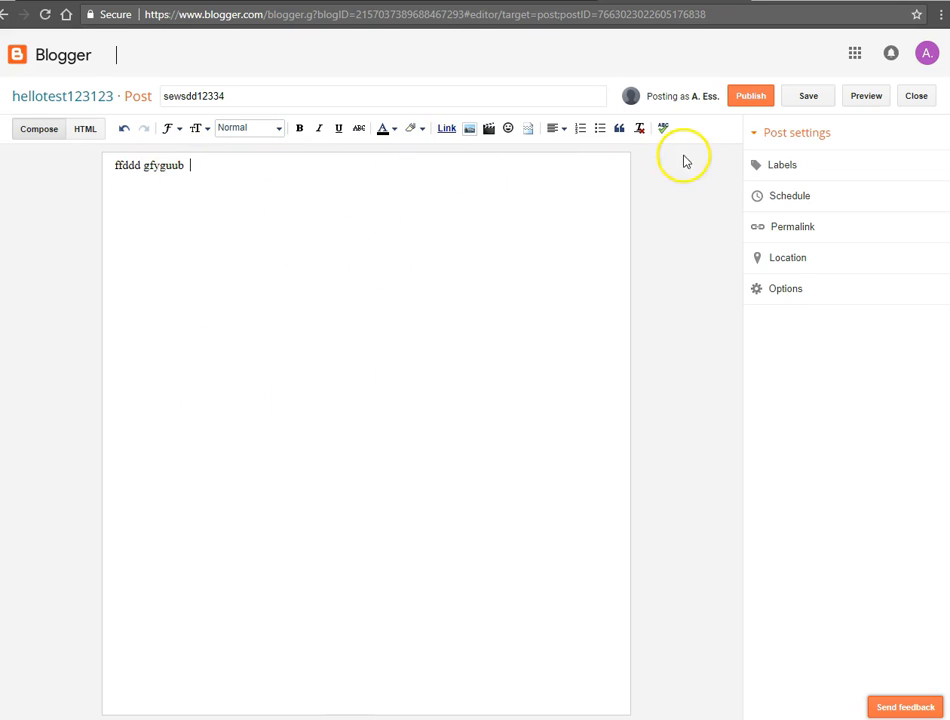
# Step: Publish the post, view it on the live blog, and return to the blog's dashboard
pyautogui.click(742, 100)
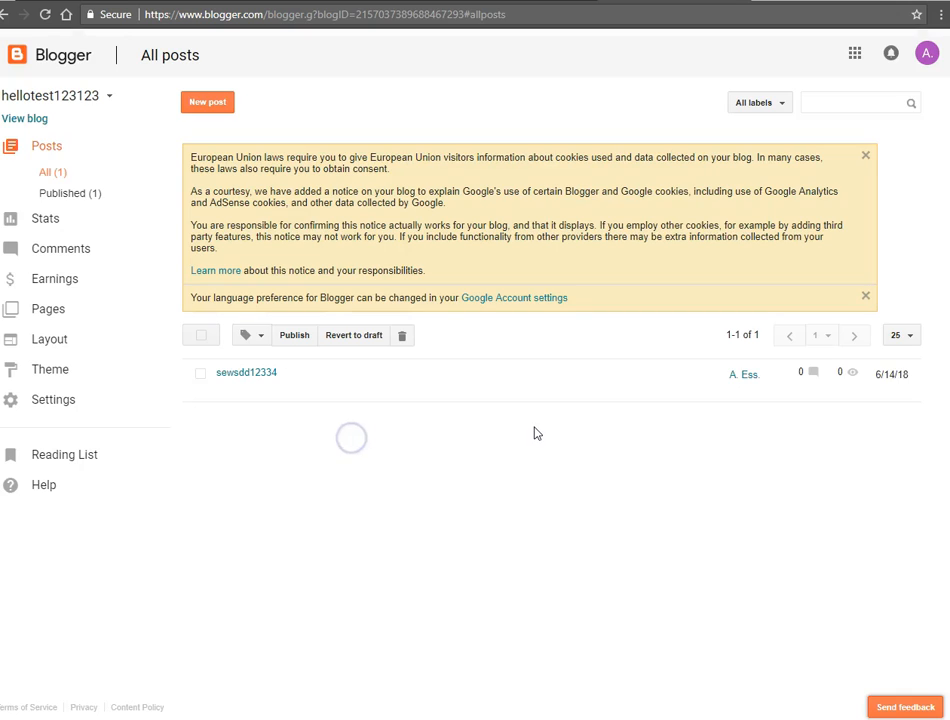
pyautogui.click(27, 121)
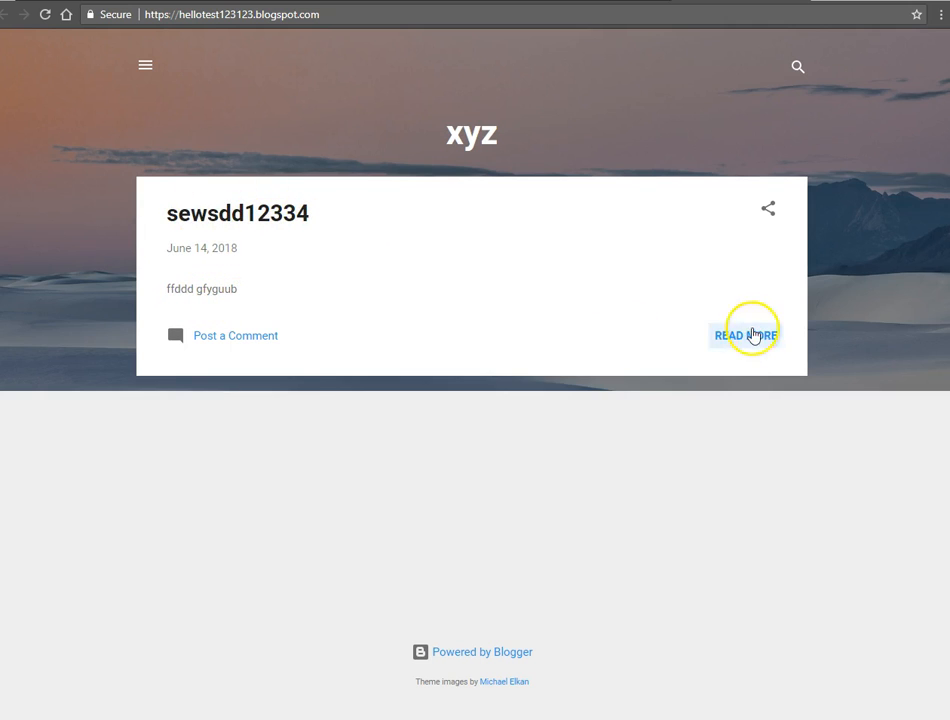
pyautogui.click(5, 14)
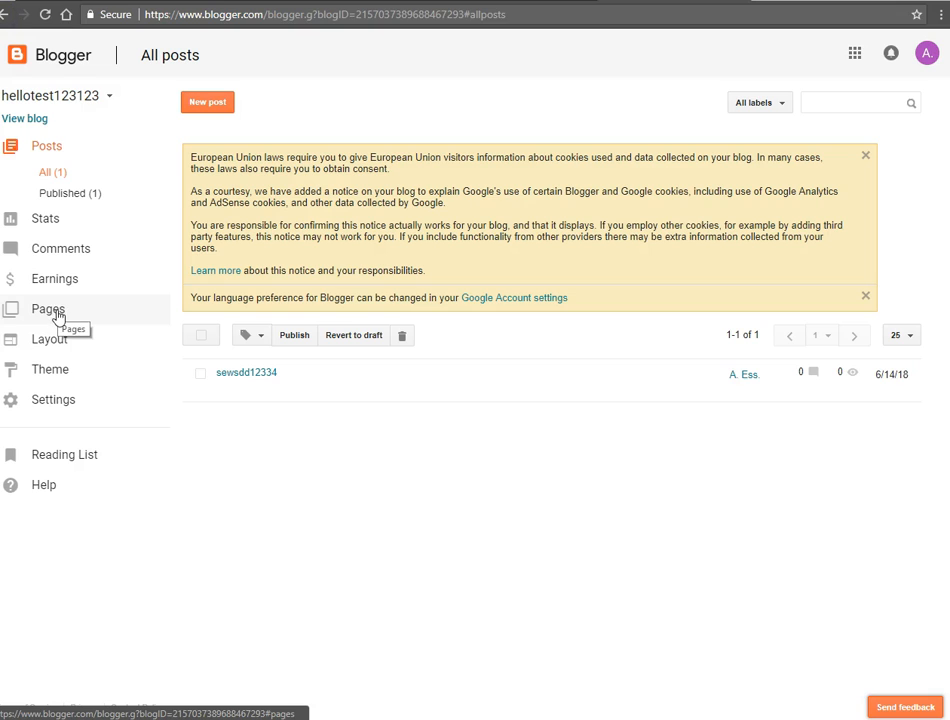
# Step: Look through the blog's Pages, Layout, Theme and Earnings sections, and return to the Theme section
pyautogui.click(57, 314)
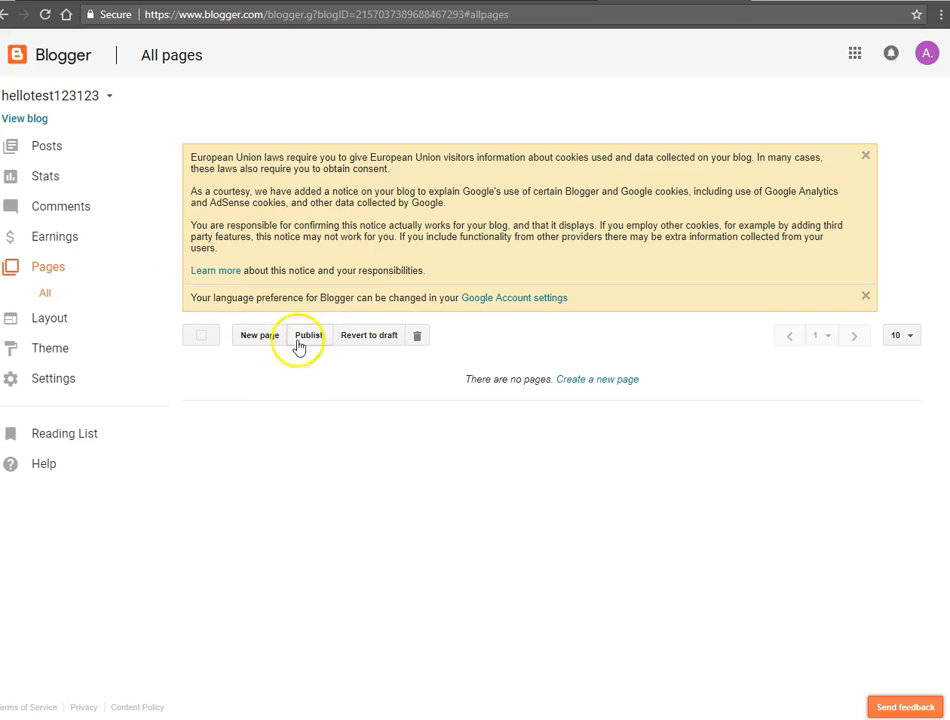
pyautogui.click(50, 320)
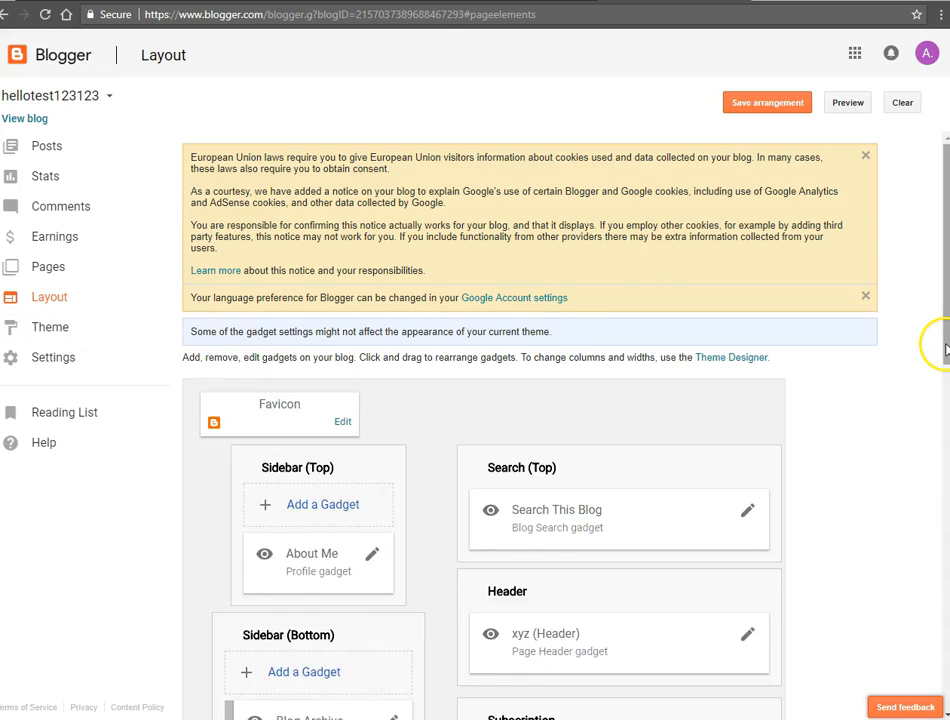
pyautogui.scroll(-1, 945, 348)
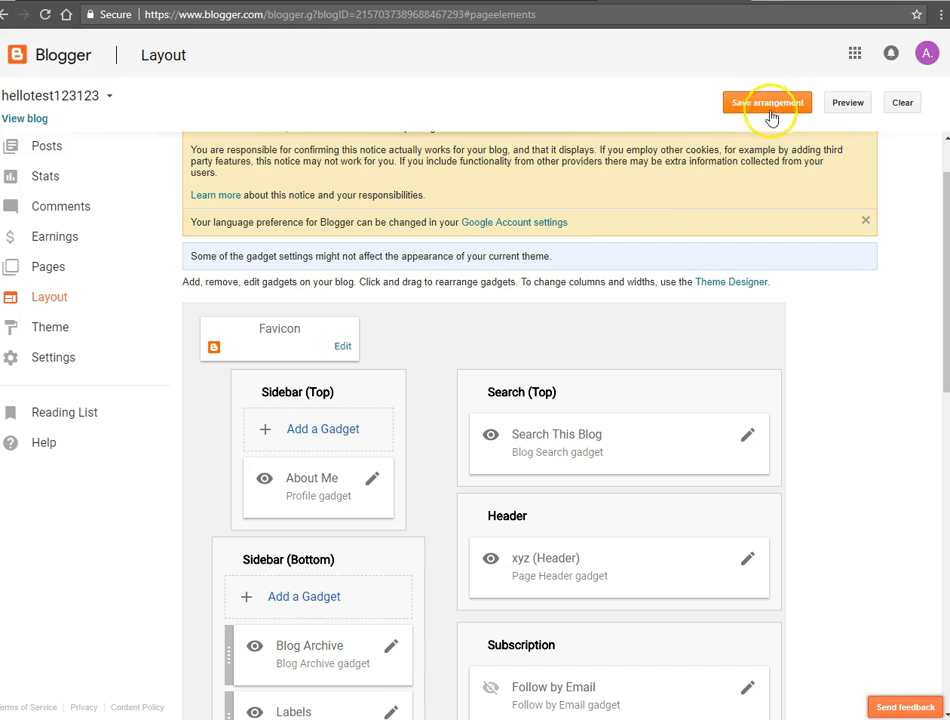
pyautogui.scroll(-1, 478, 333)
pyautogui.click(57, 329)
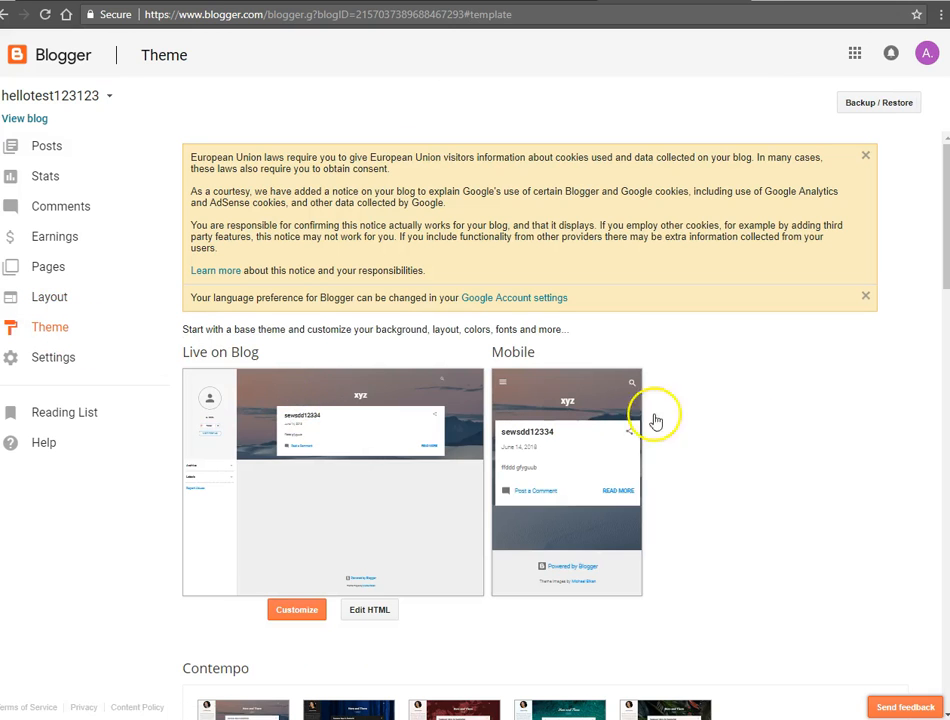
pyautogui.scroll(-2, 555, 313)
pyautogui.click(55, 238)
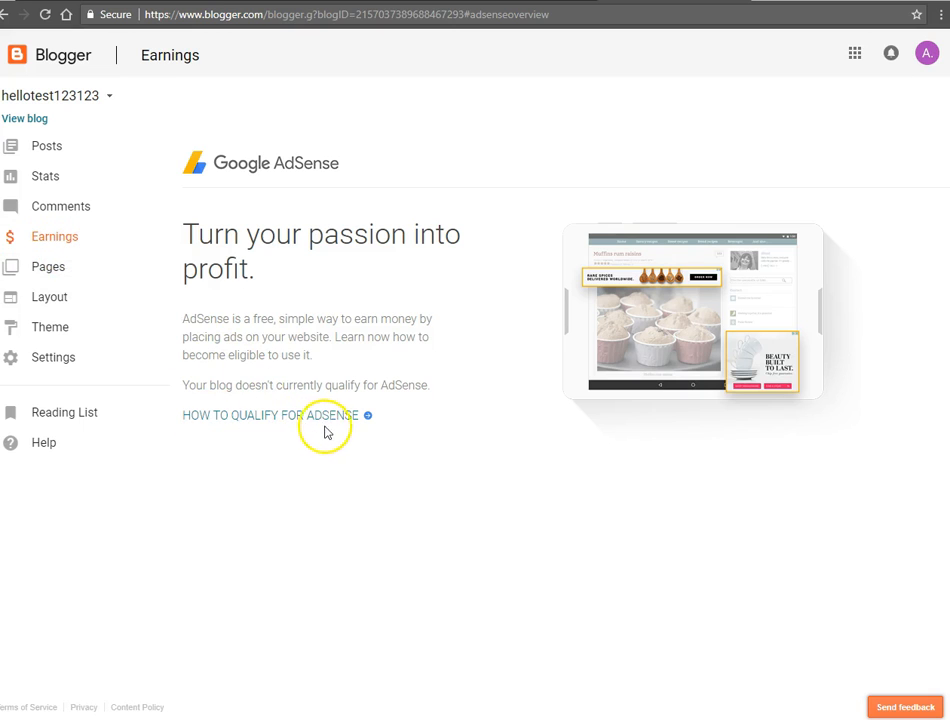
pyautogui.click(5, 14)
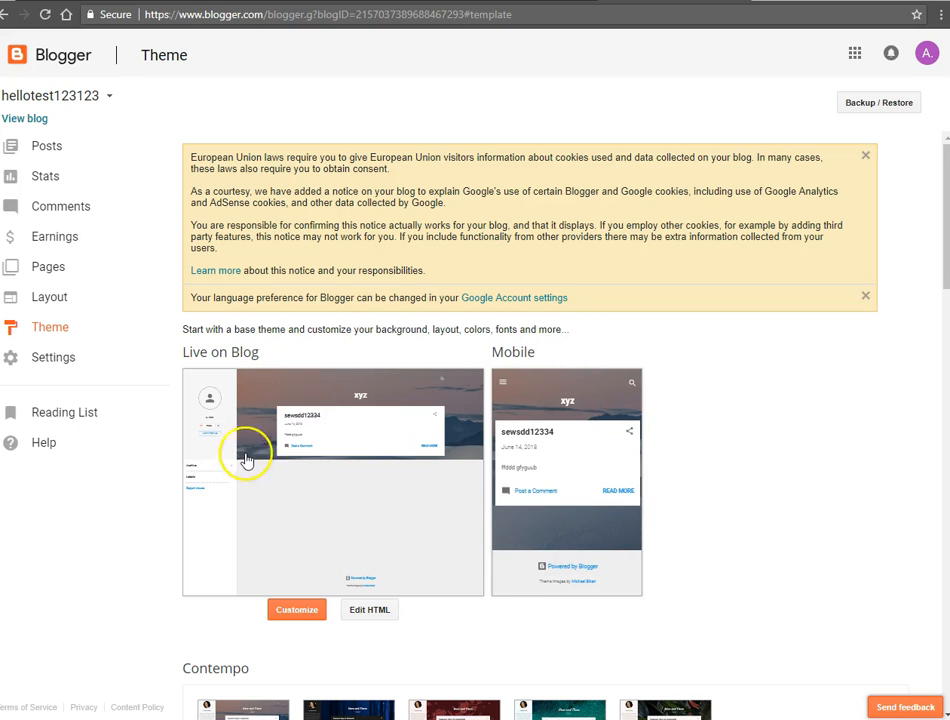
pyautogui.click(250, 547)
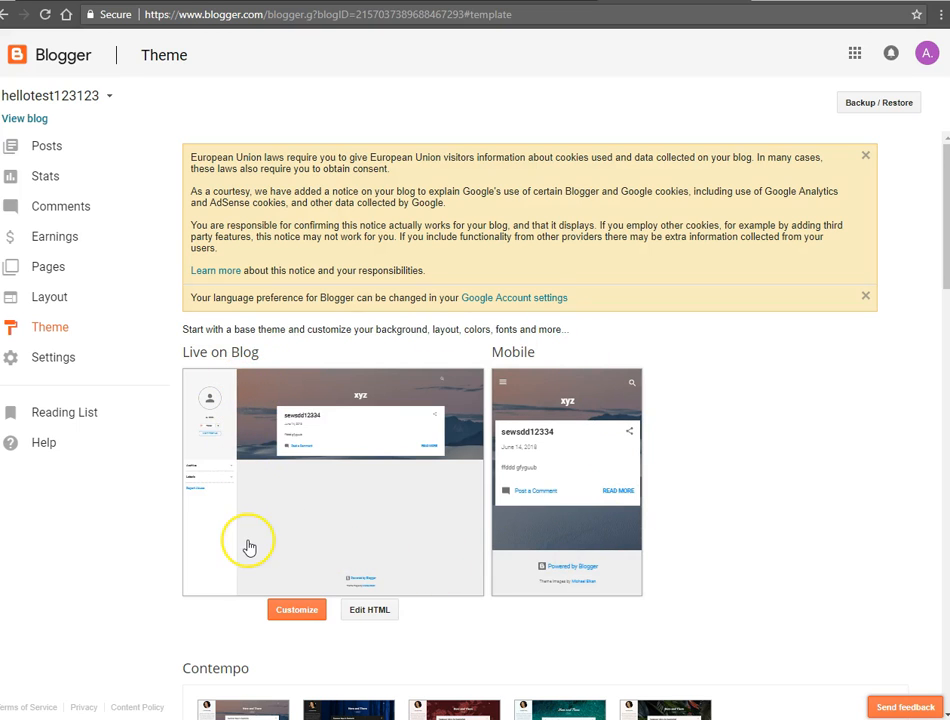